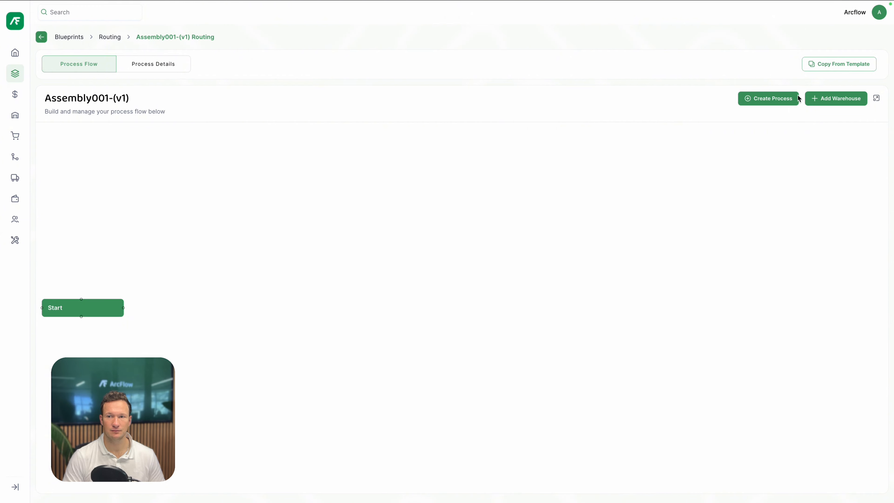
Create a process named Assembly linked to the Cutting and Assembly workstation
{"action": "left_click", "coordinate": [772, 98]}
{"action": "left_click", "coordinate": [456, 260]}
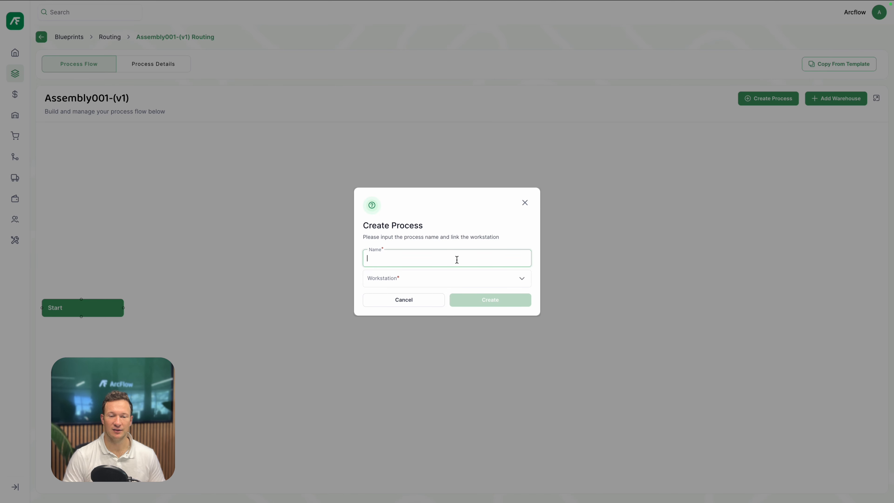
{"action": "type", "text": "Assembly"}
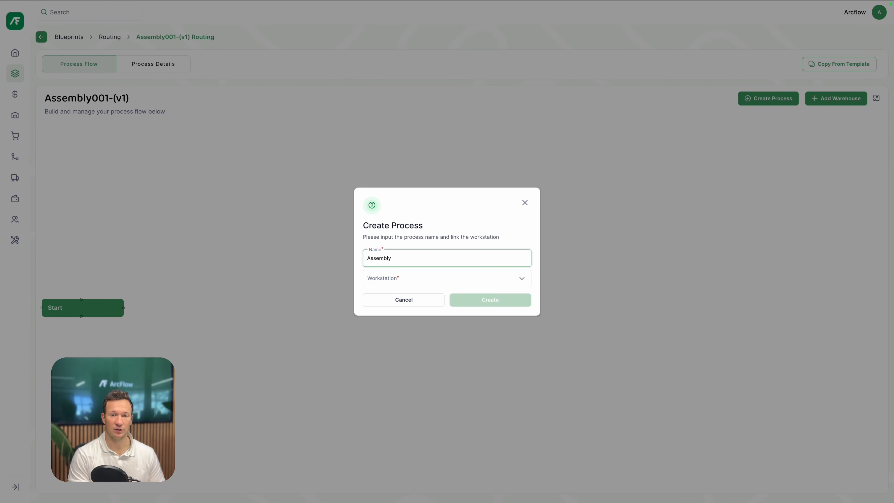
{"action": "left_click", "coordinate": [456, 282]}
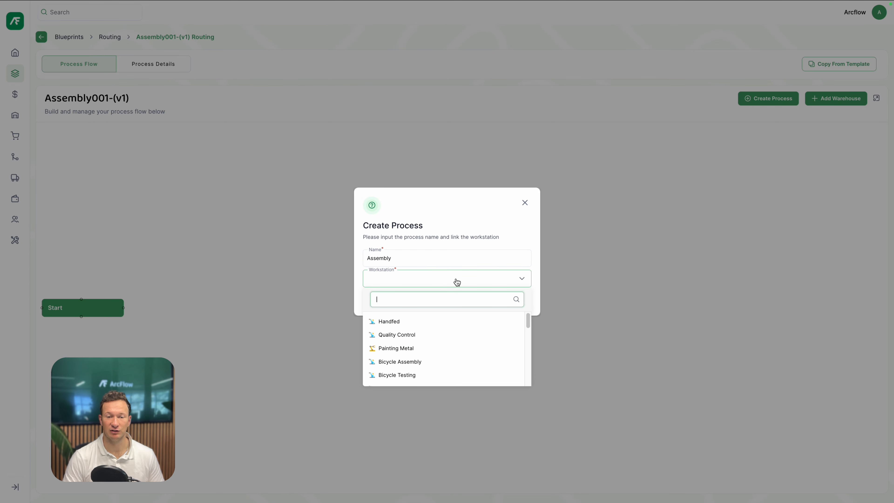
{"action": "scroll", "coordinate": [437, 361], "scroll_direction": "down", "scroll_amount": 3}
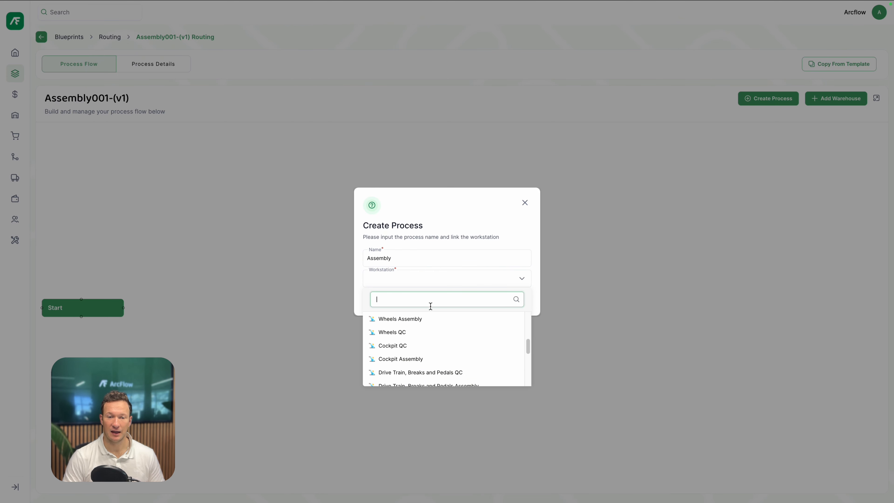
{"action": "scroll", "coordinate": [429, 325], "scroll_direction": "down", "scroll_amount": 5}
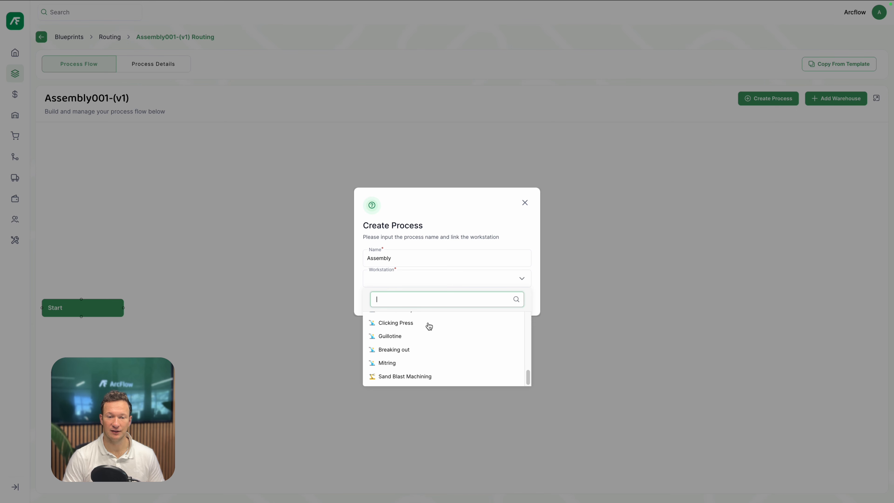
{"action": "scroll", "coordinate": [429, 326], "scroll_direction": "up", "scroll_amount": 4}
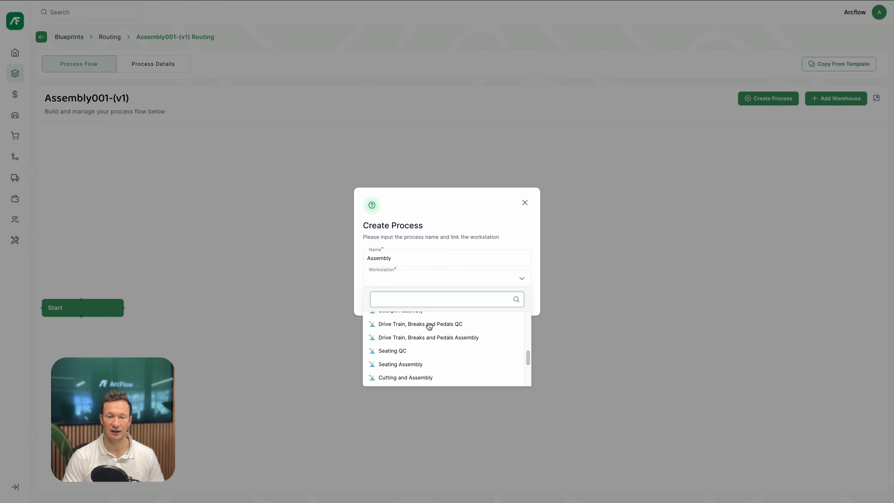
{"action": "left_click", "coordinate": [426, 377]}
{"action": "left_click", "coordinate": [493, 300]}
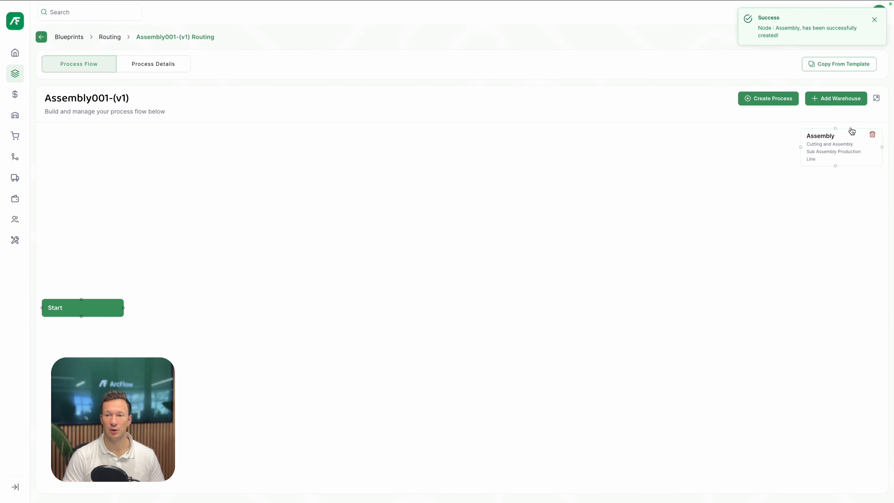
Place the Assembly node beside Start and connect Start to Assembly
{"action": "left_click_drag", "start_coordinate": [852, 131], "coordinate": [237, 294]}
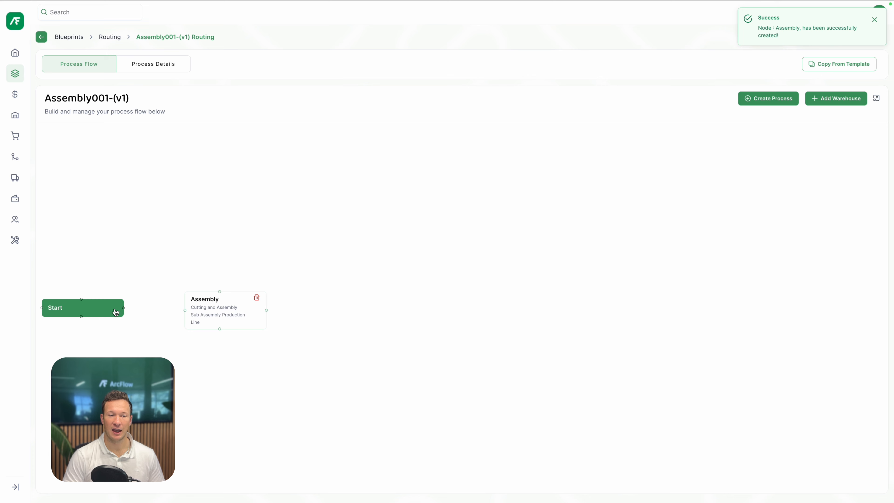
{"action": "left_click_drag", "start_coordinate": [123, 308], "coordinate": [186, 313]}
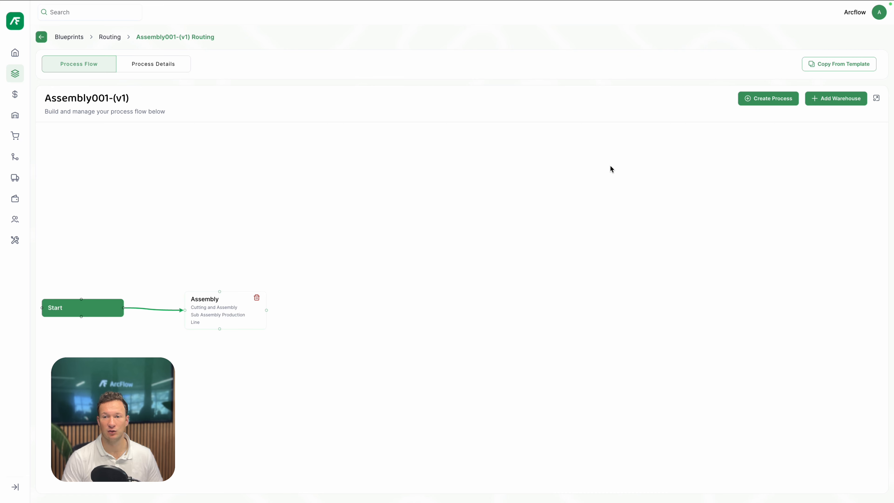
Create a process named Quality Control linked to the Quality Control workstation
{"action": "left_click", "coordinate": [783, 102]}
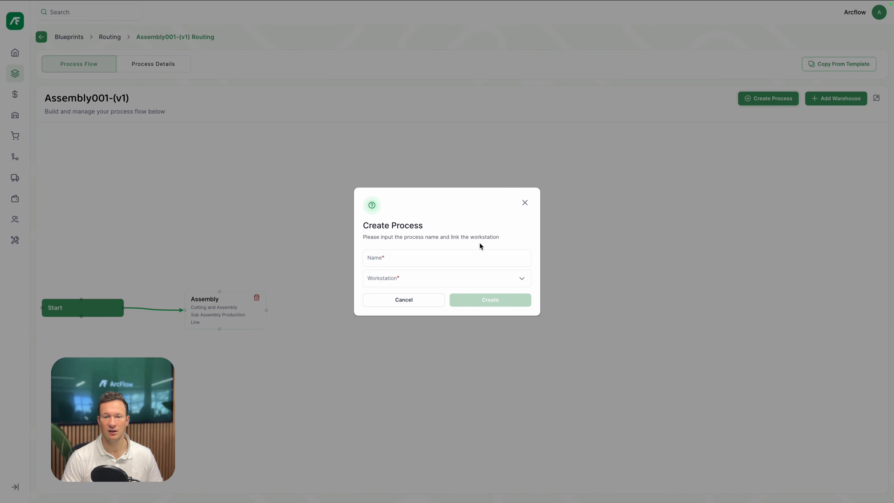
{"action": "left_click", "coordinate": [437, 256]}
{"action": "type", "text": "Quality Control"}
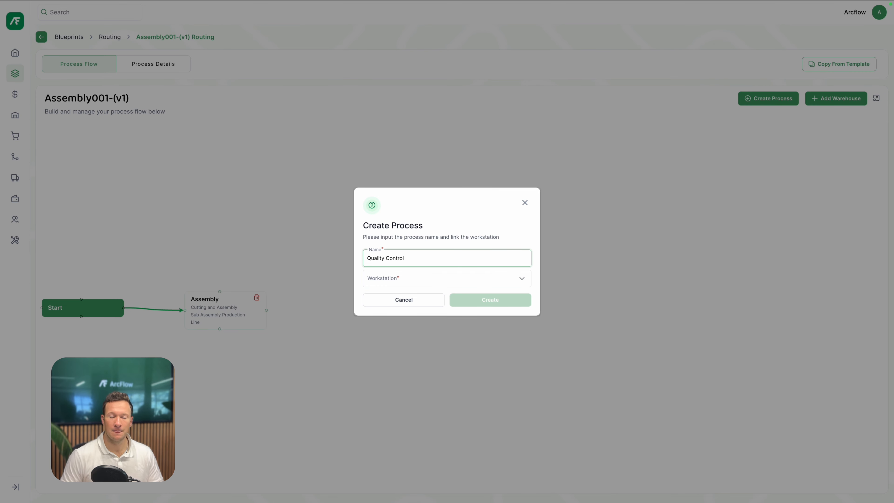
{"action": "left_click", "coordinate": [439, 278]}
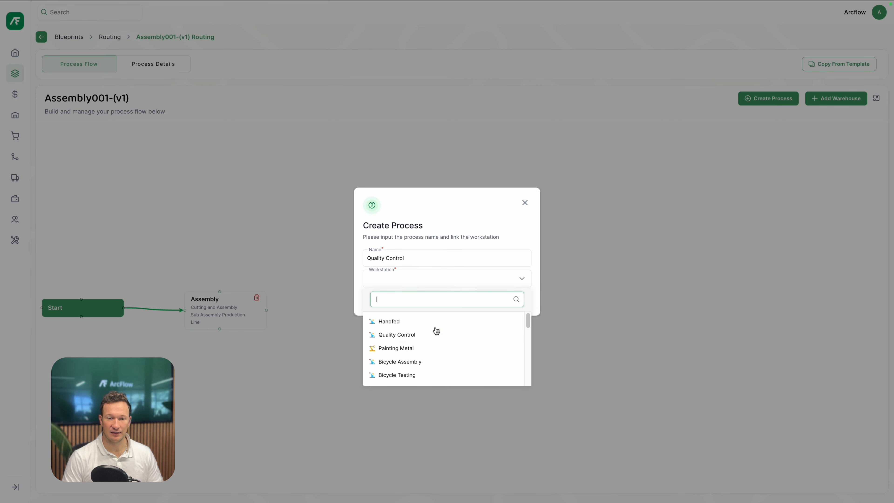
{"action": "left_click", "coordinate": [436, 335]}
{"action": "left_click", "coordinate": [489, 301]}
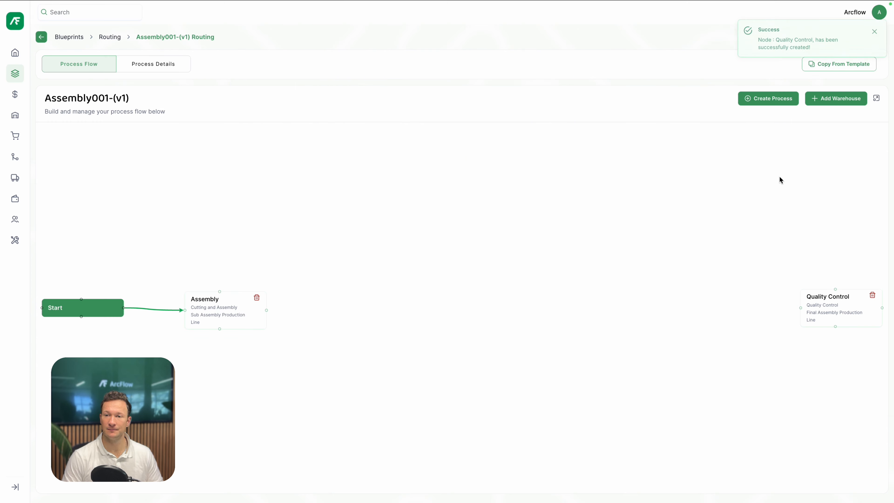
Place the Quality Control node right of Assembly and connect Assembly to Quality Control
{"action": "left_click_drag", "start_coordinate": [851, 135], "coordinate": [391, 298]}
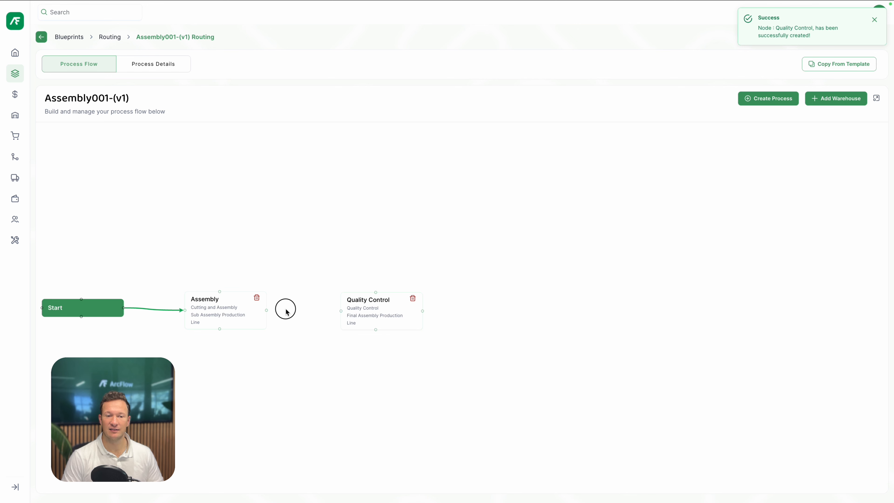
{"action": "left_click_drag", "start_coordinate": [266, 311], "coordinate": [341, 311]}
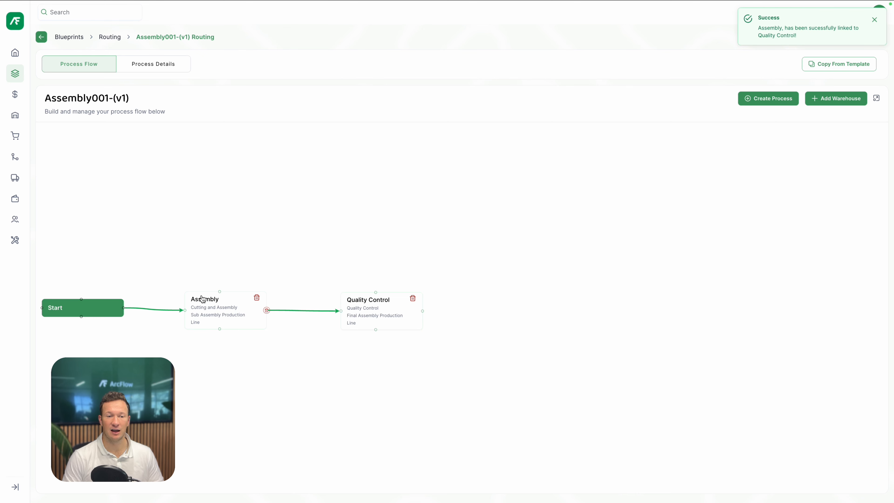
{"action": "mouse_move", "coordinate": [231, 305]}
{"action": "left_mouse_down"}
{"action": "mouse_move", "coordinate": [232, 157]}
{"action": "mouse_move", "coordinate": [238, 298]}
{"action": "left_mouse_up"}
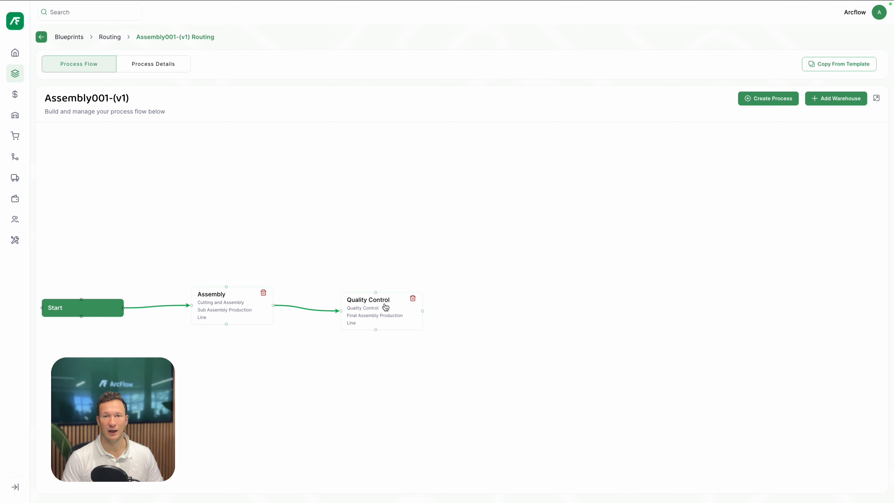
Add the Sacramento Sub Assembly warehouse to the flow, place it after Quality Control, and link them
{"action": "left_click", "coordinate": [827, 98]}
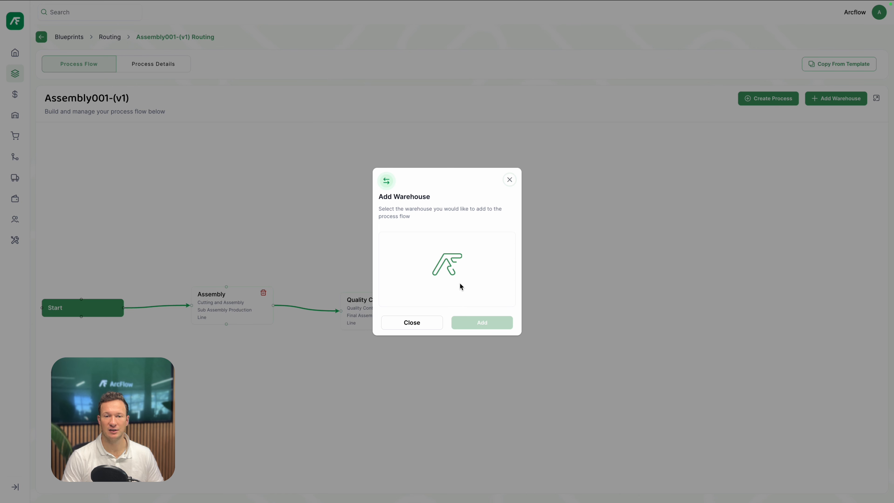
{"action": "left_click", "coordinate": [440, 249]}
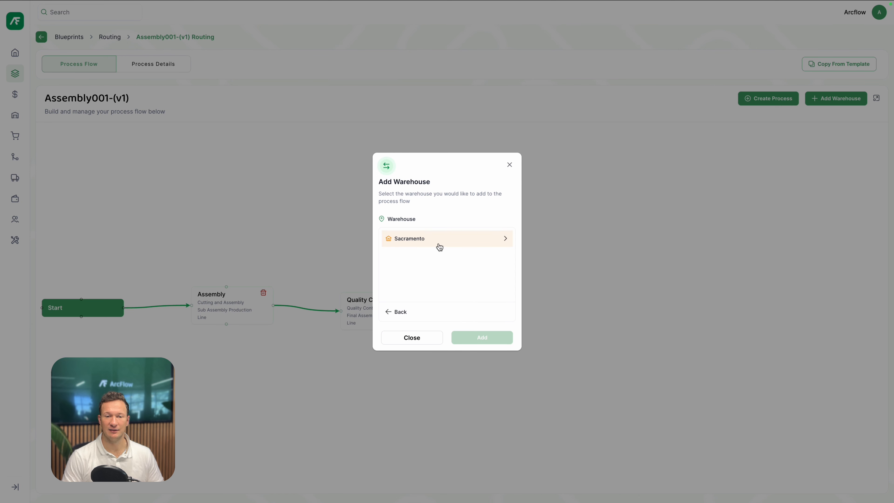
{"action": "left_click", "coordinate": [441, 245]}
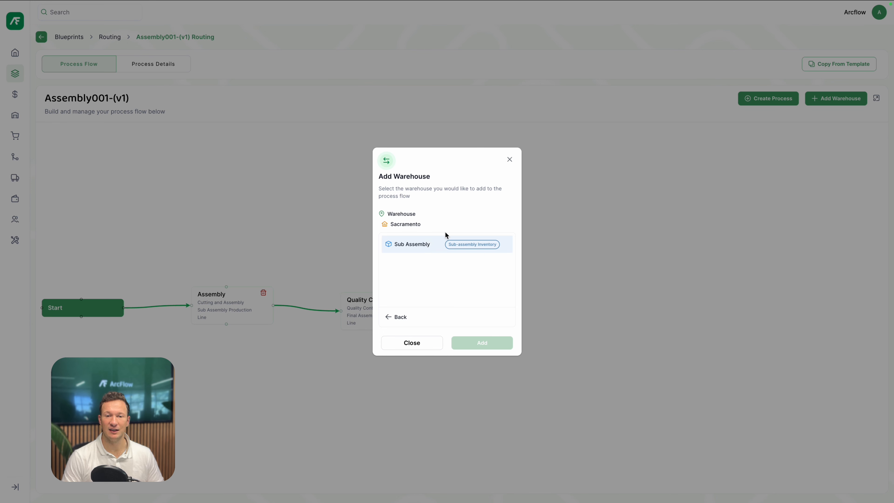
{"action": "left_click", "coordinate": [409, 252]}
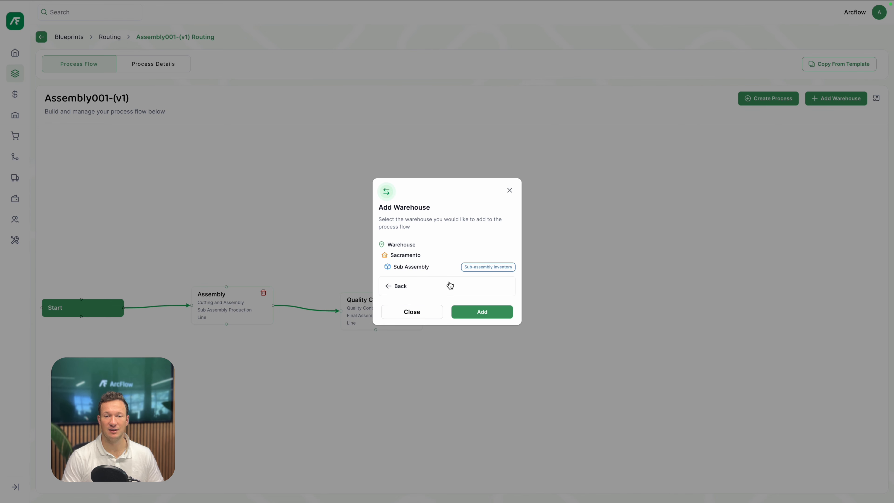
{"action": "left_click", "coordinate": [483, 313]}
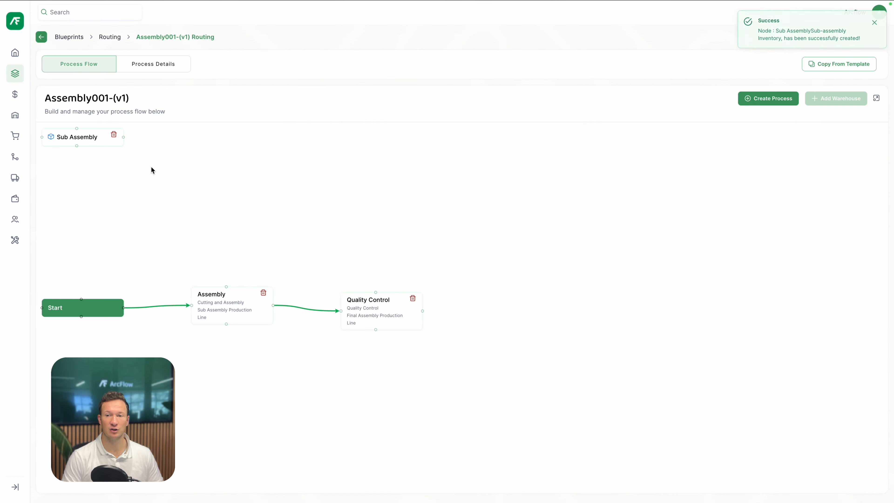
{"action": "left_click_drag", "start_coordinate": [75, 138], "coordinate": [517, 311]}
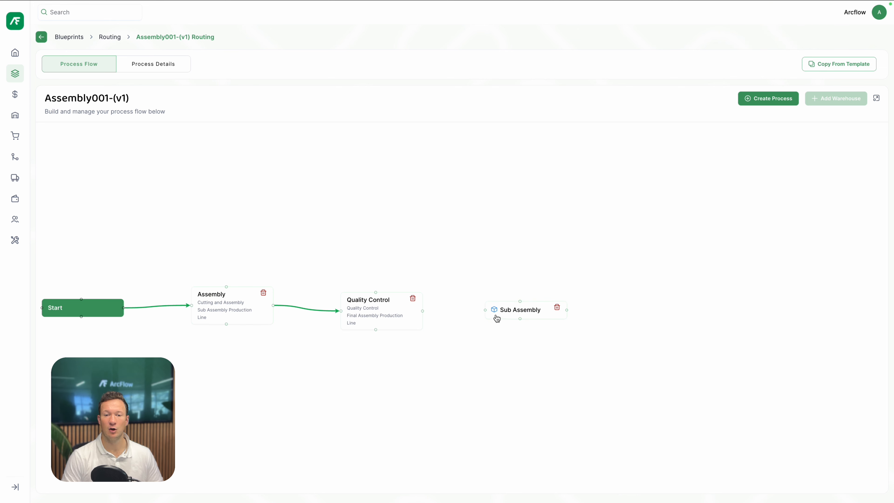
{"action": "left_click_drag", "start_coordinate": [423, 311], "coordinate": [492, 315]}
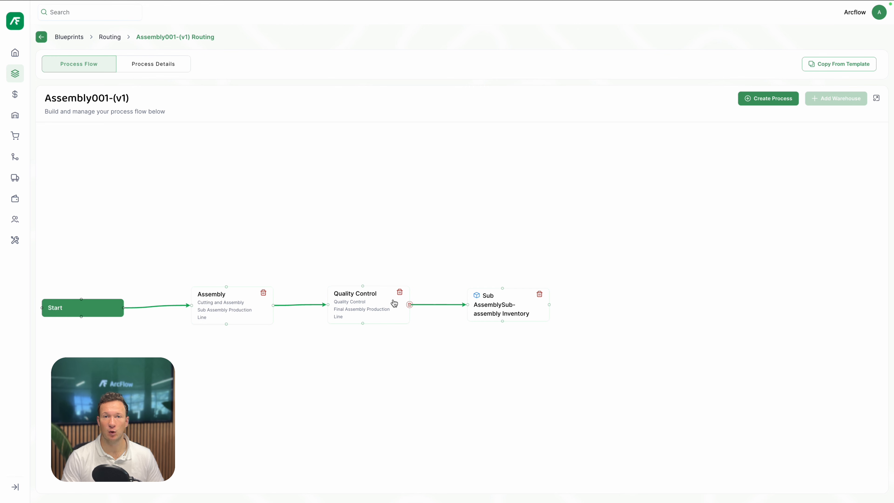
Remove the link between Quality Control and Sub Assembly and move the Quality Control node up above Assembly
{"action": "left_click", "coordinate": [410, 305]}
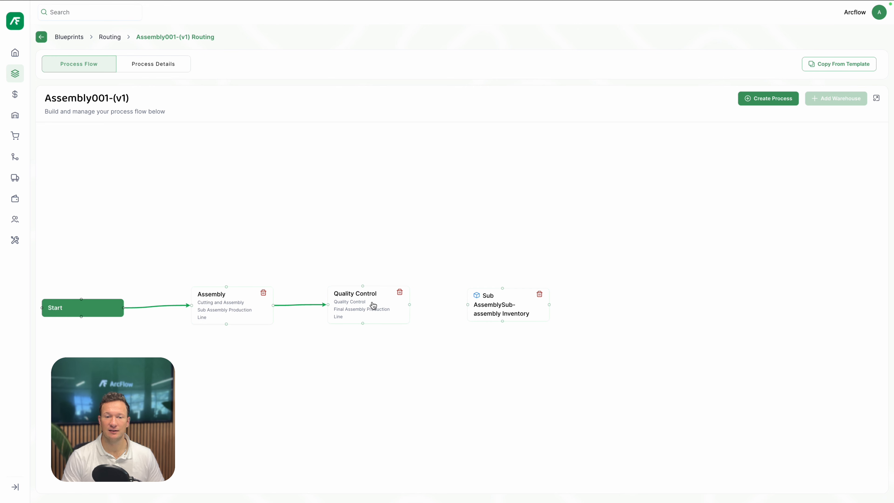
{"action": "left_click_drag", "start_coordinate": [373, 305], "coordinate": [336, 216]}
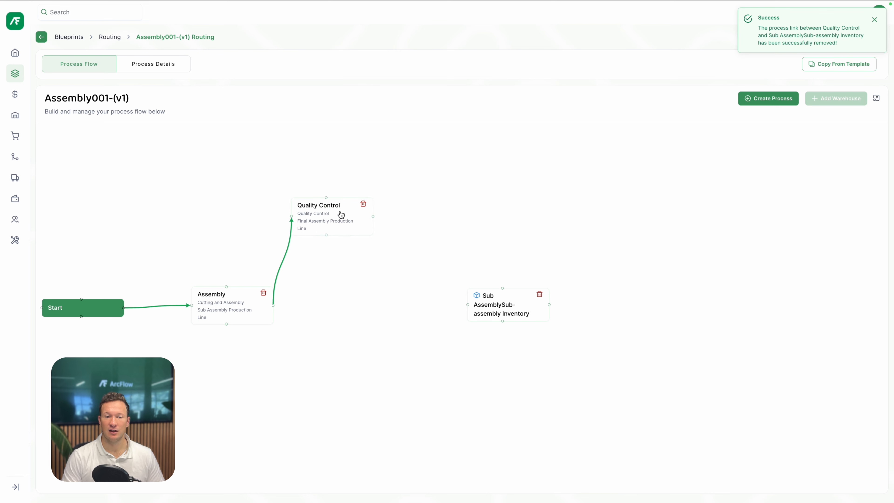
Create a process named Test linked to the Quality Control workstation
{"action": "left_click", "coordinate": [768, 100]}
{"action": "left_click", "coordinate": [454, 258]}
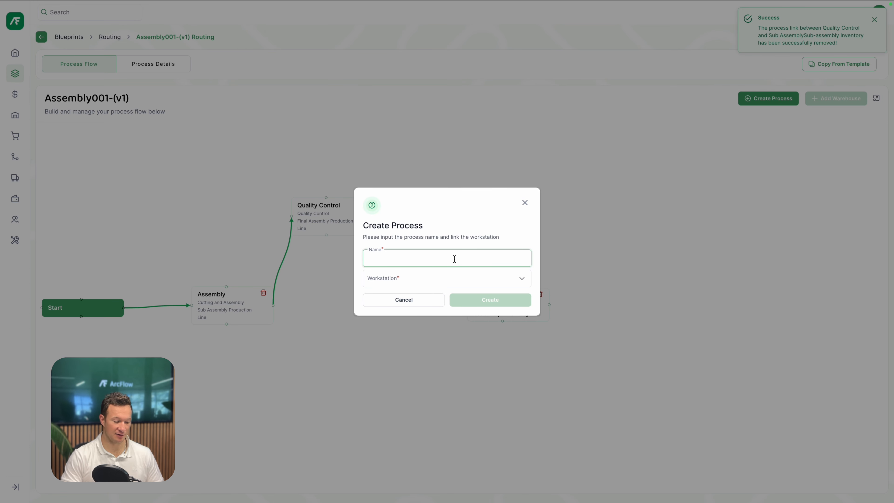
{"action": "type", "text": "Test"}
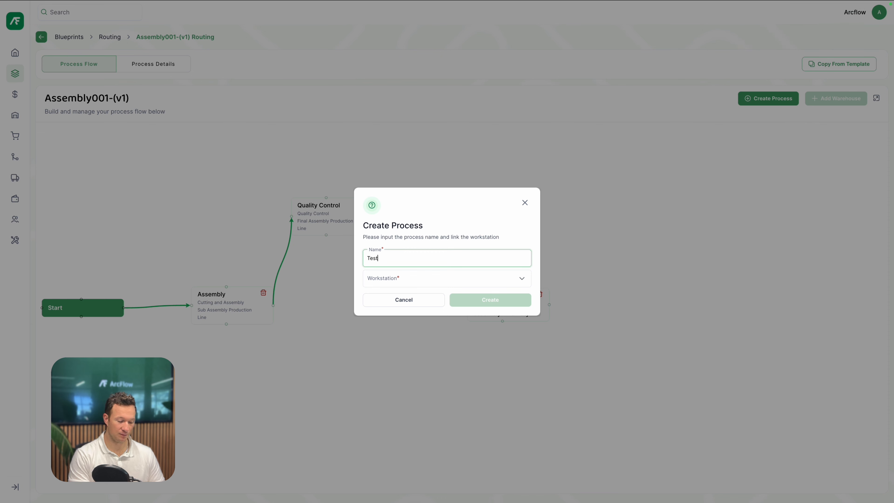
{"action": "left_click", "coordinate": [472, 278]}
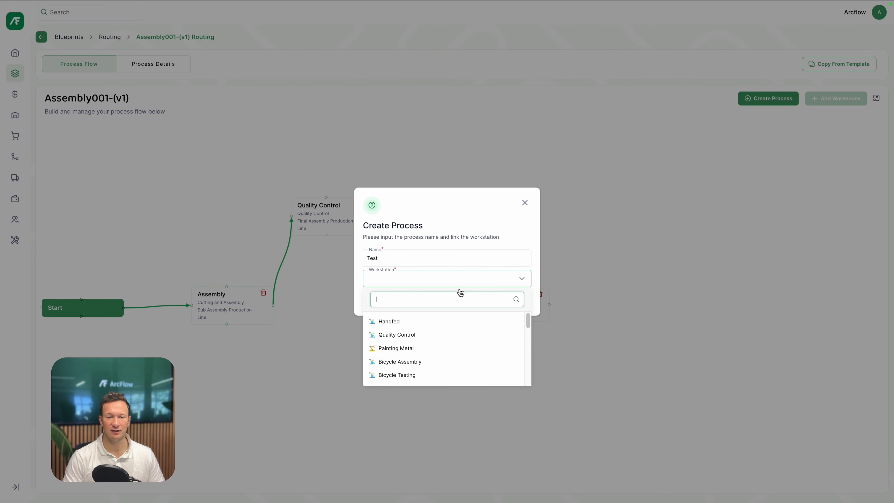
{"action": "left_click", "coordinate": [434, 334]}
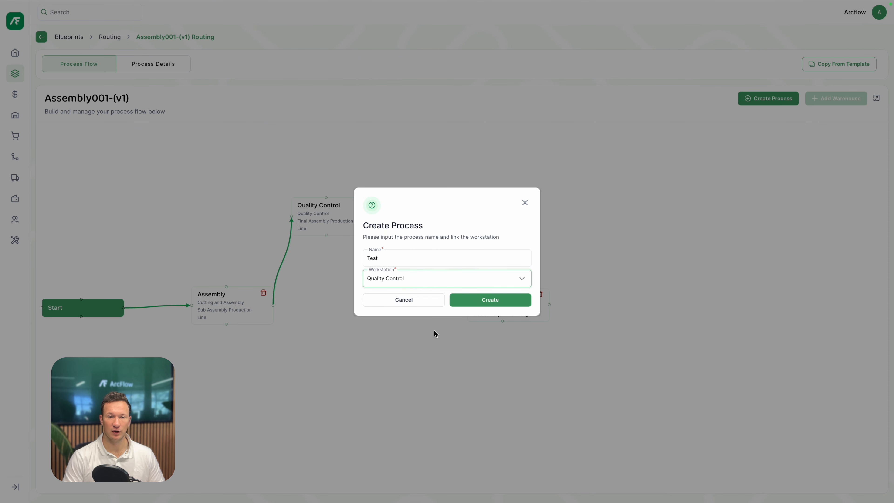
{"action": "left_click", "coordinate": [495, 300]}
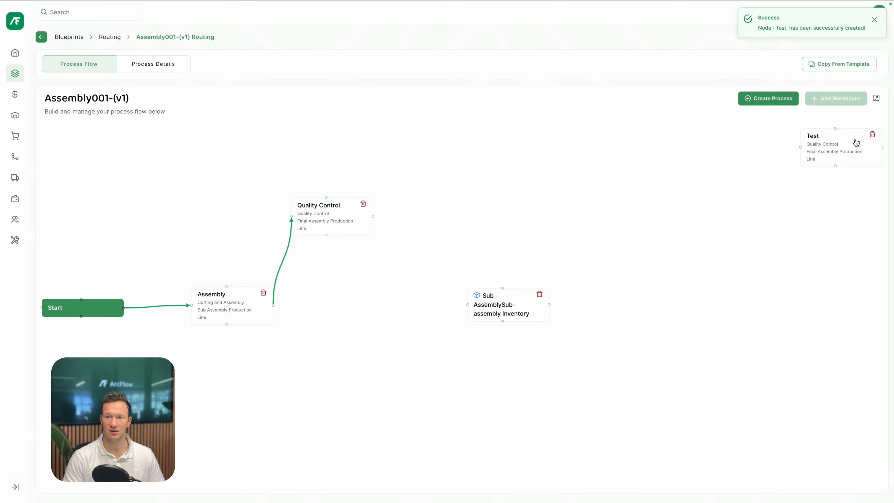
Place the Test node right of Quality Control and connect Quality Control to Test and Test to Sub Assembly
{"action": "left_click_drag", "start_coordinate": [855, 142], "coordinate": [427, 218]}
{"action": "left_click_drag", "start_coordinate": [372, 217], "coordinate": [503, 290]}
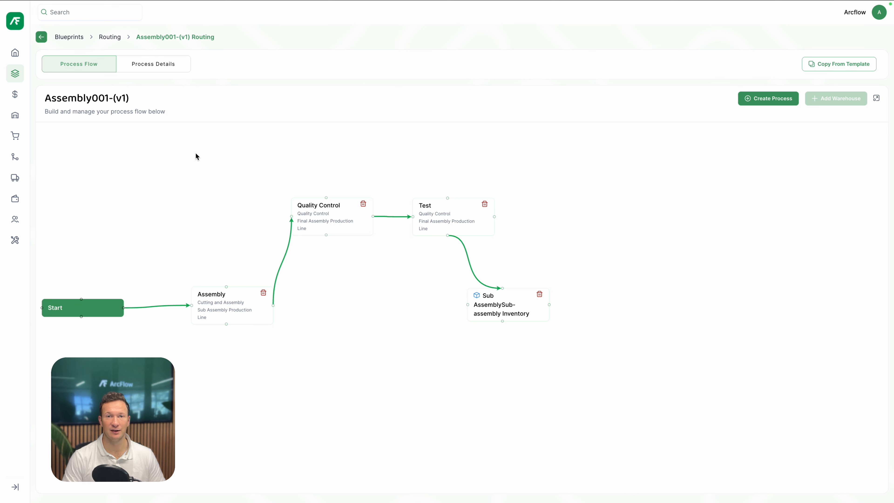
Review the process list in Process Details, then return to the process flow
{"action": "left_click", "coordinate": [171, 71]}
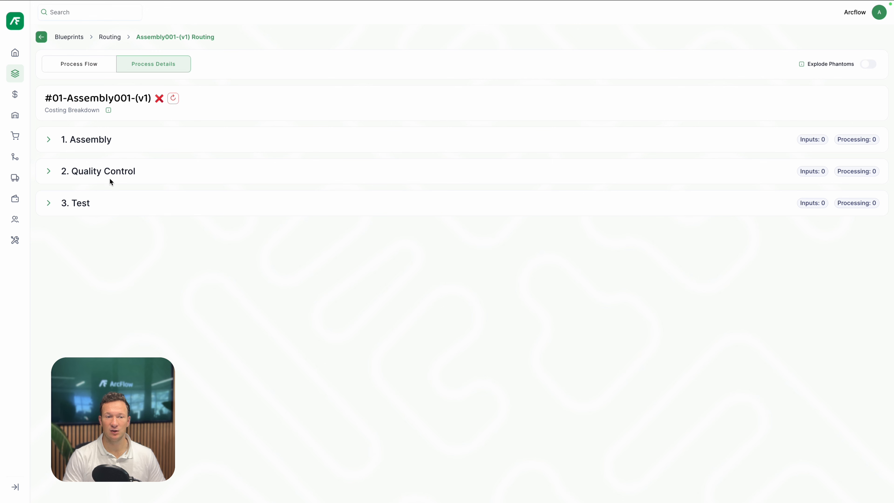
{"action": "left_click", "coordinate": [85, 69]}
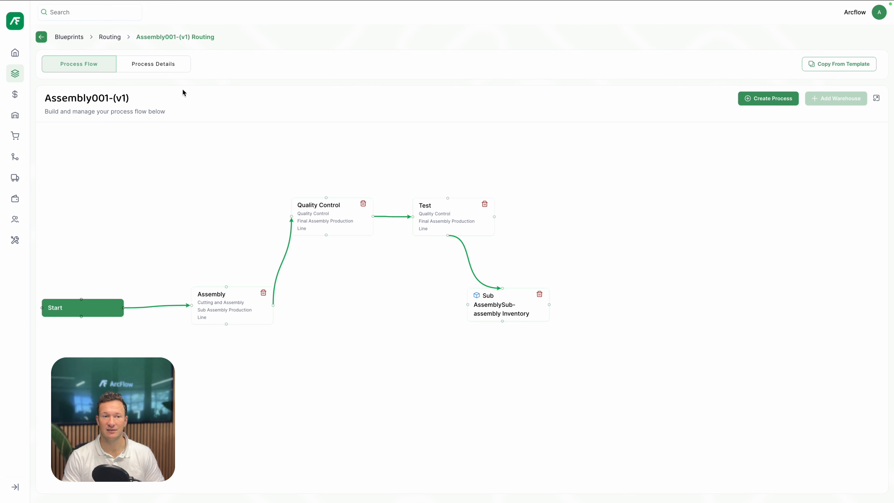
Open Process Details again and expand the Assembly process
{"action": "left_click", "coordinate": [143, 65]}
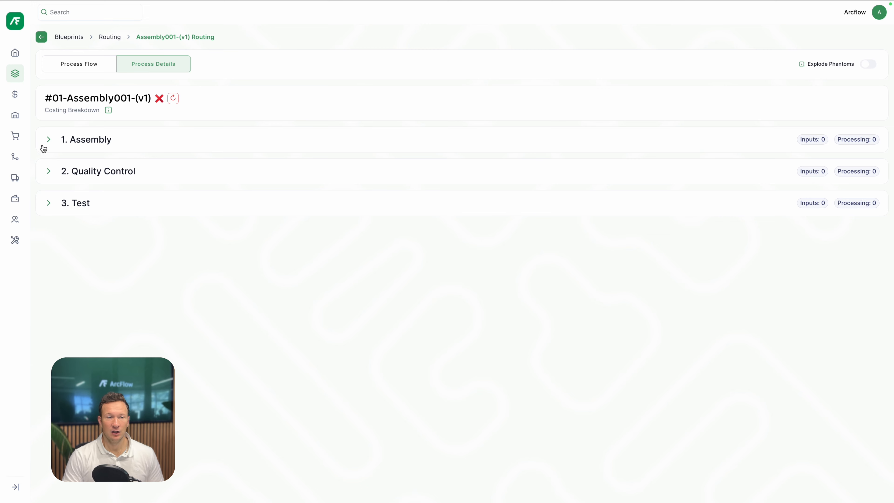
{"action": "left_click", "coordinate": [48, 140]}
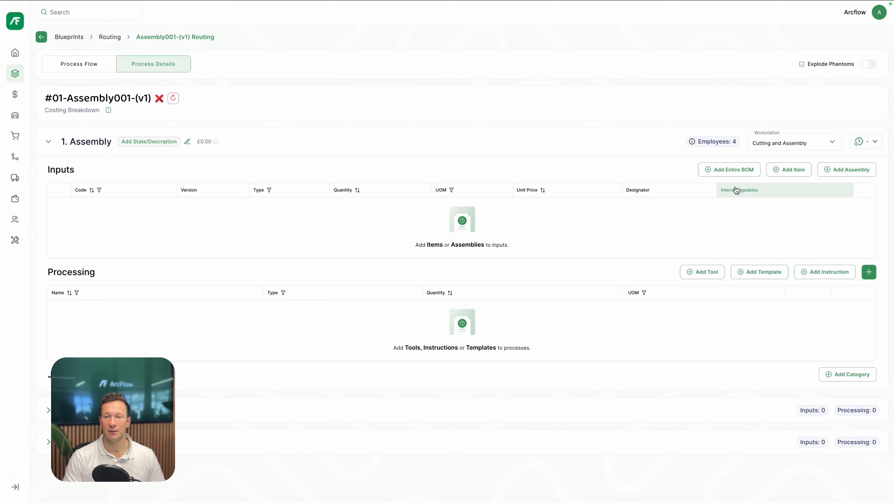
Add the items LID-INLAY, Lidarch001 and LID-CAP as inputs to the Assembly process
{"action": "left_click", "coordinate": [778, 172]}
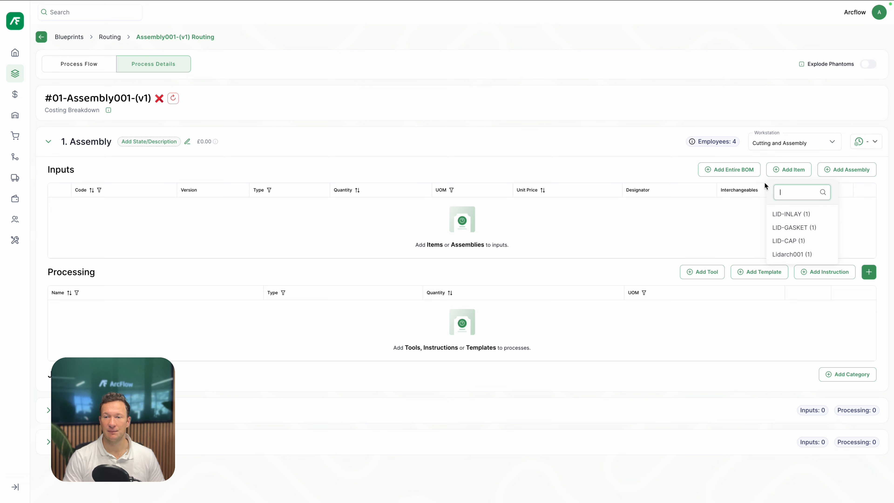
{"action": "left_click", "coordinate": [806, 221]}
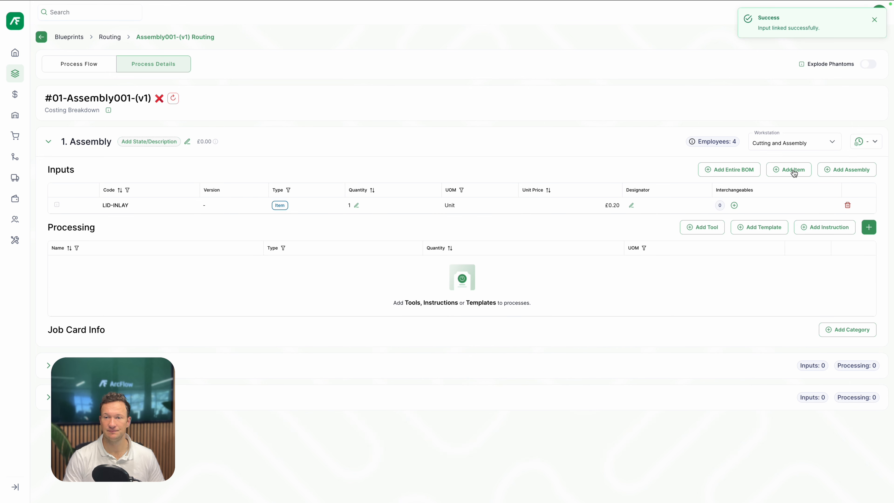
{"action": "left_click", "coordinate": [794, 172]}
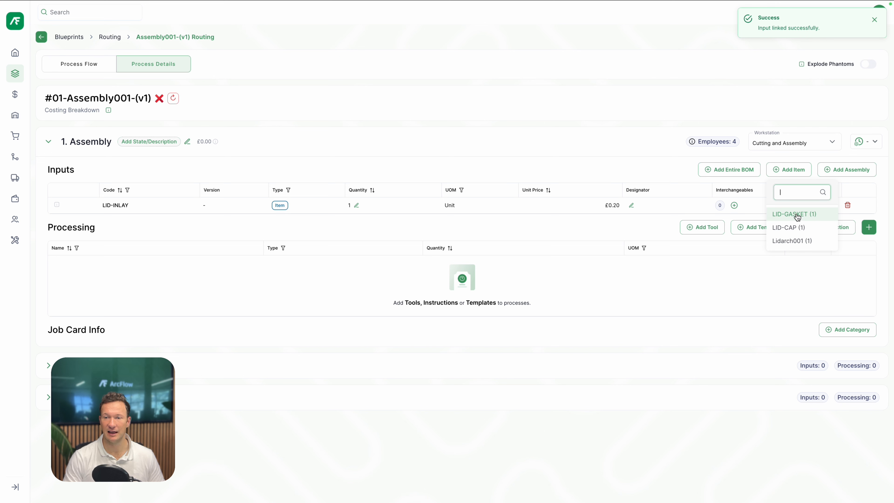
{"action": "left_click", "coordinate": [808, 243]}
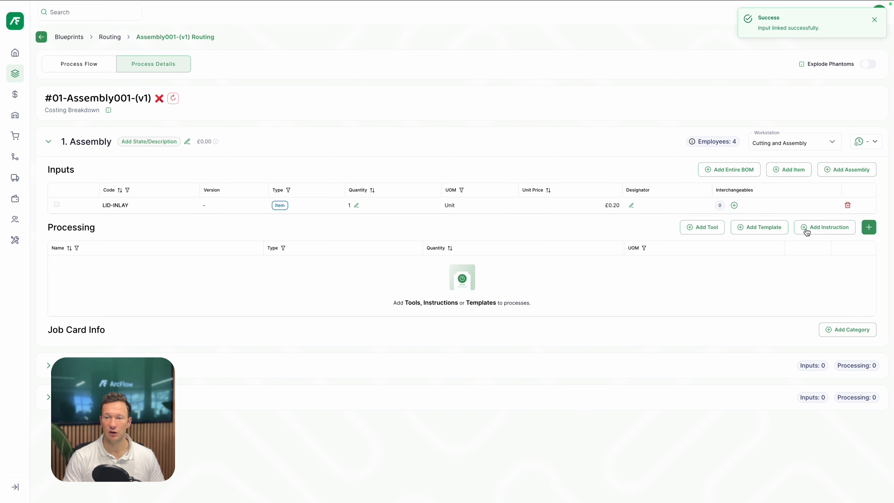
{"action": "left_click", "coordinate": [791, 169]}
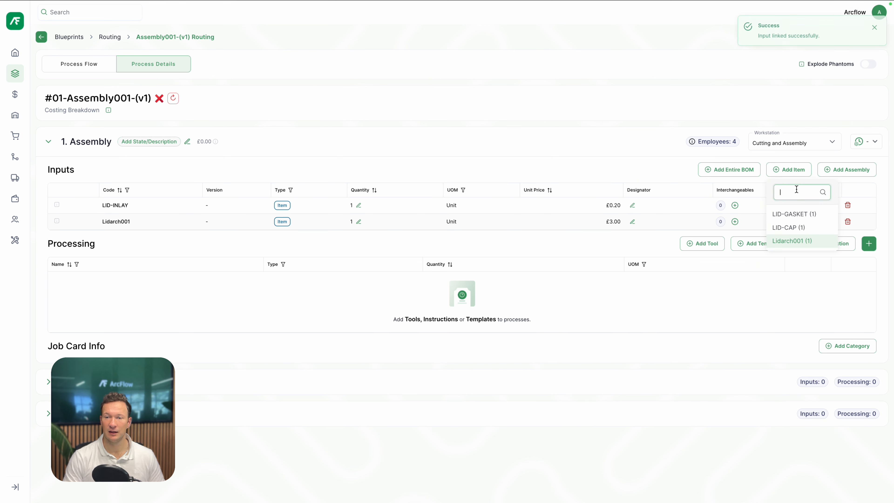
{"action": "left_click", "coordinate": [807, 229]}
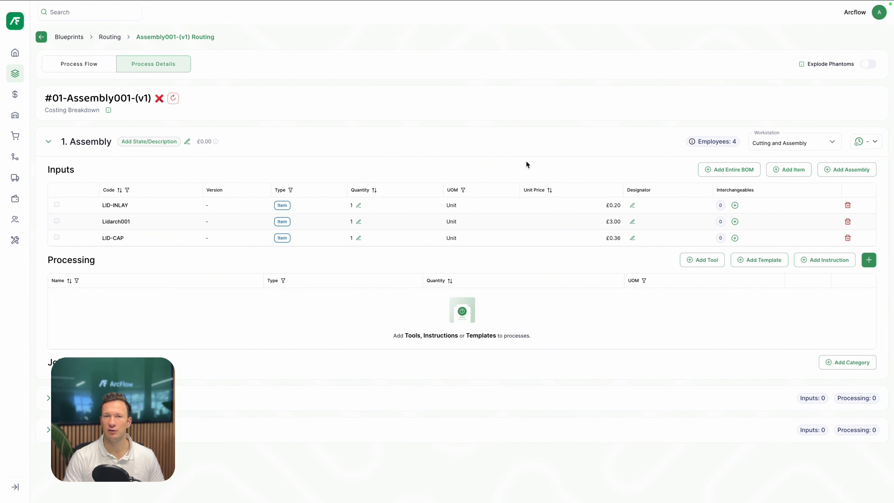
Add LID-GASKET as an input to the Quality Control process, then collapse that process
{"action": "left_click", "coordinate": [48, 141]}
{"action": "left_click", "coordinate": [49, 172]}
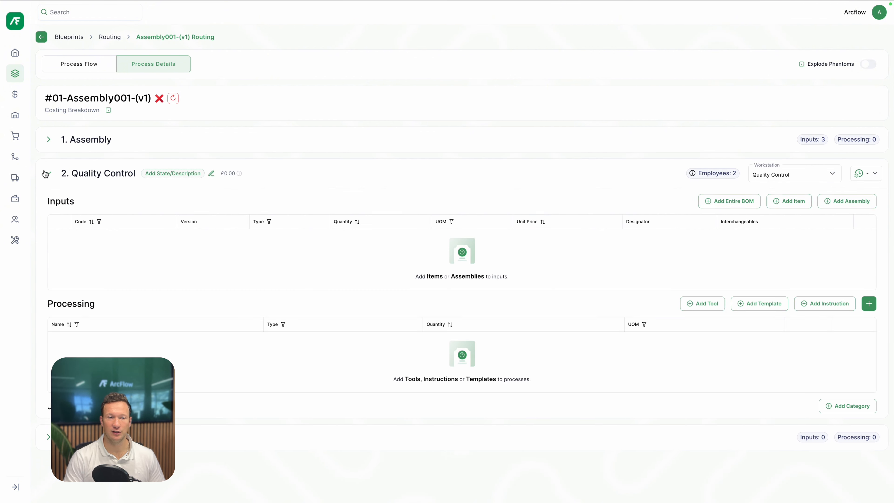
{"action": "left_click", "coordinate": [789, 203]}
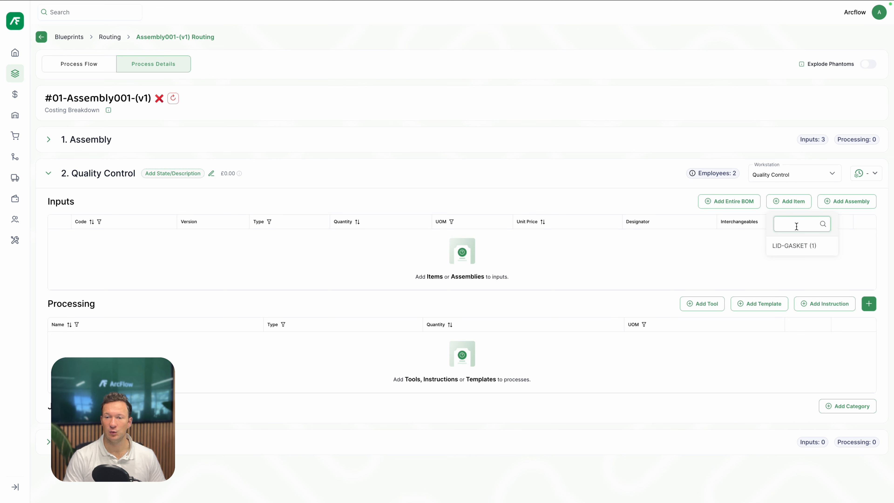
{"action": "left_click", "coordinate": [801, 248]}
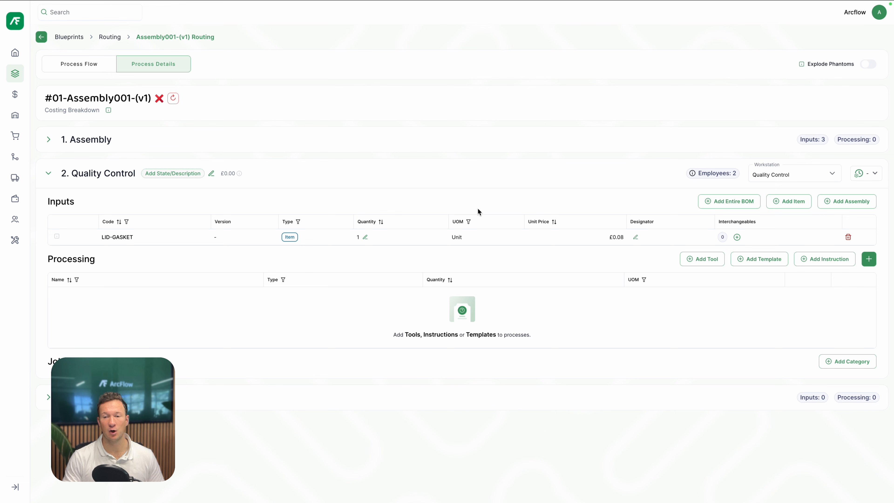
{"action": "left_click", "coordinate": [44, 175]}
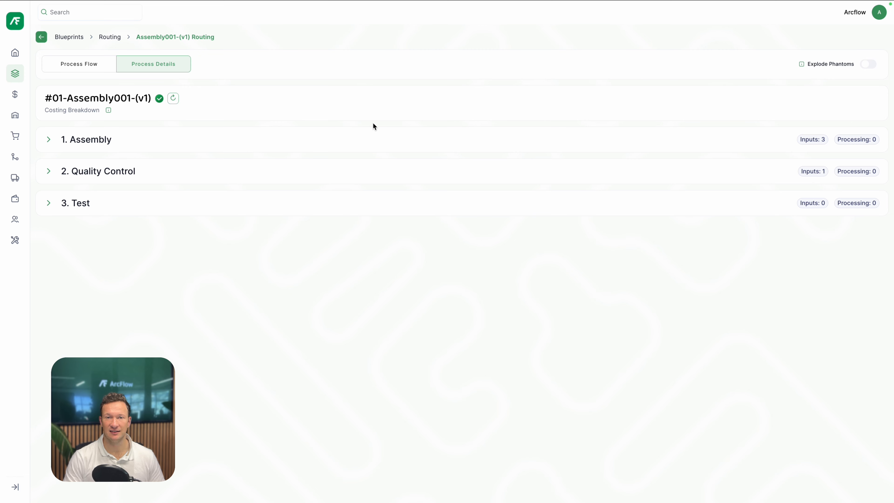
Expand the Assembly process and review its workstation options
{"action": "left_click", "coordinate": [403, 137]}
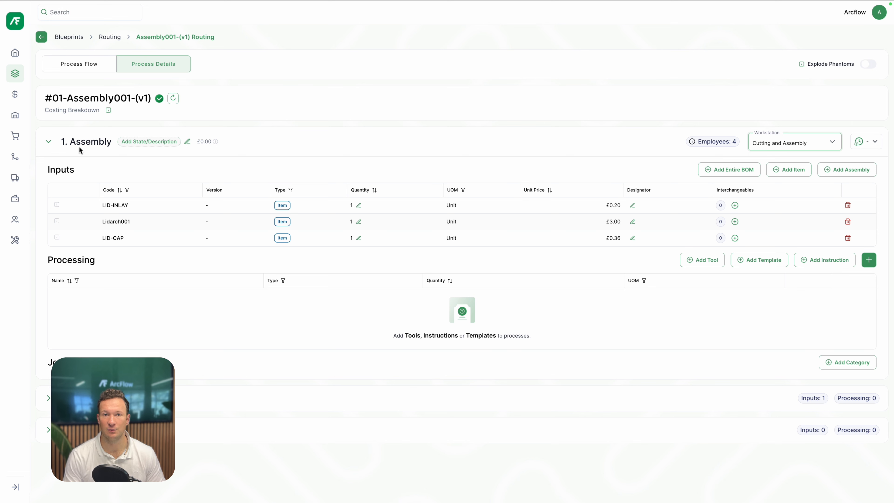
{"action": "left_click", "coordinate": [829, 143]}
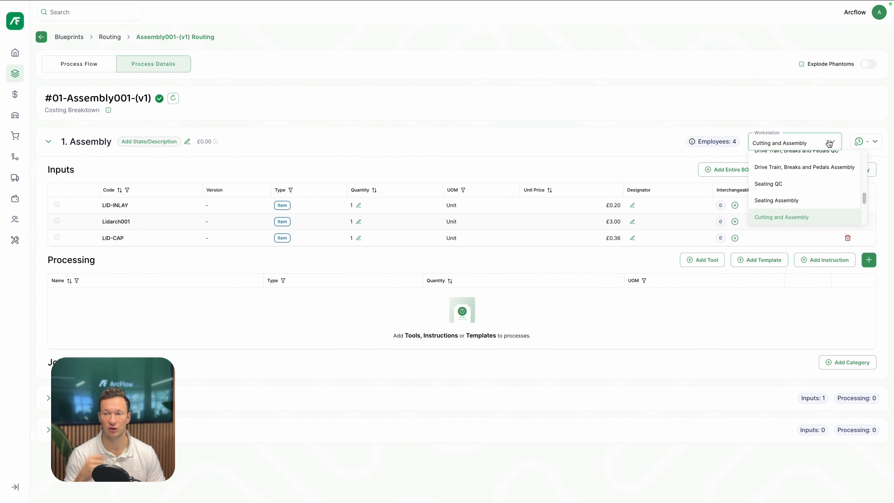
{"action": "left_click", "coordinate": [828, 143]}
{"action": "mouse_move", "coordinate": [717, 149]}
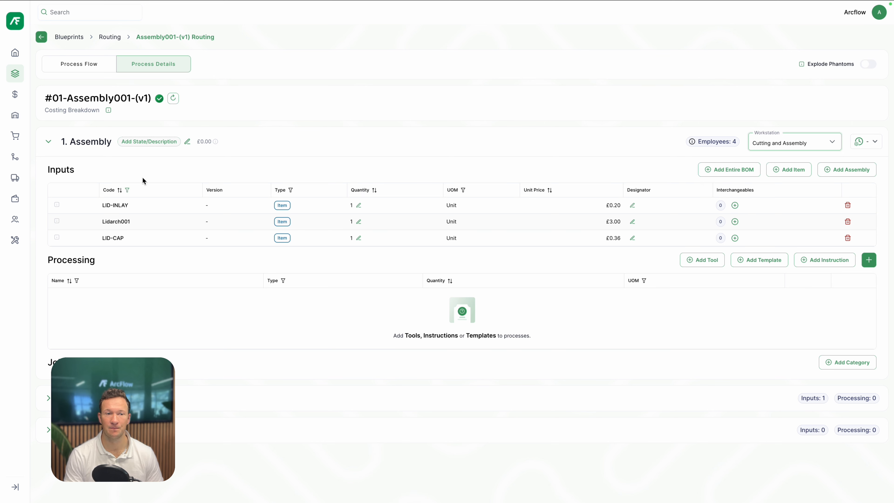
{"action": "left_click", "coordinate": [187, 141]}
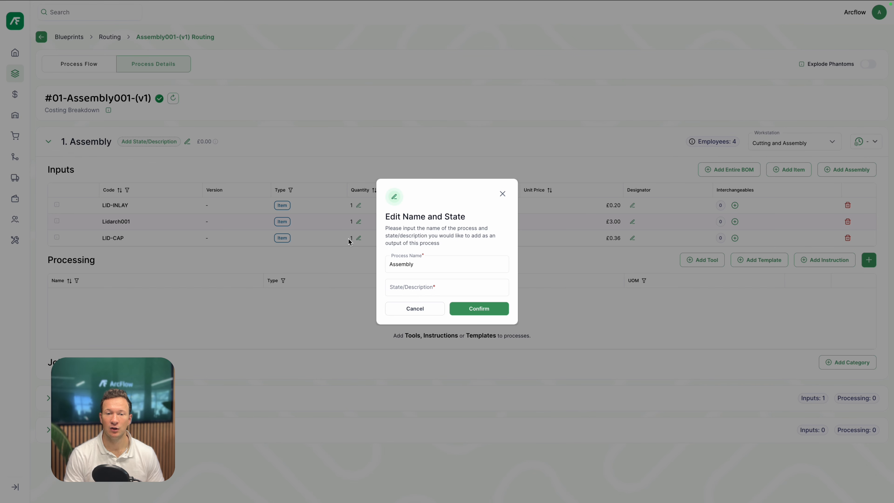
{"action": "left_click", "coordinate": [433, 287]}
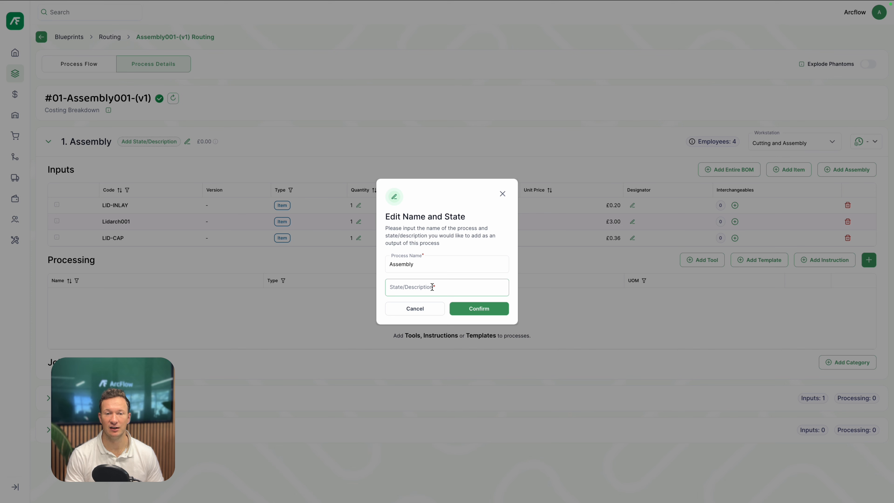
{"action": "left_click", "coordinate": [428, 308]}
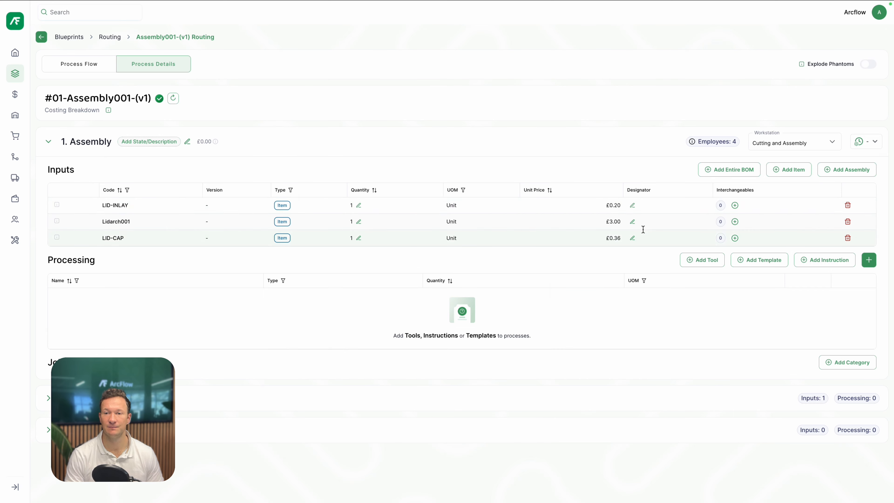
Switch the Assembly process's build time to Manual Input and back to System Suggested
{"action": "left_click", "coordinate": [852, 144]}
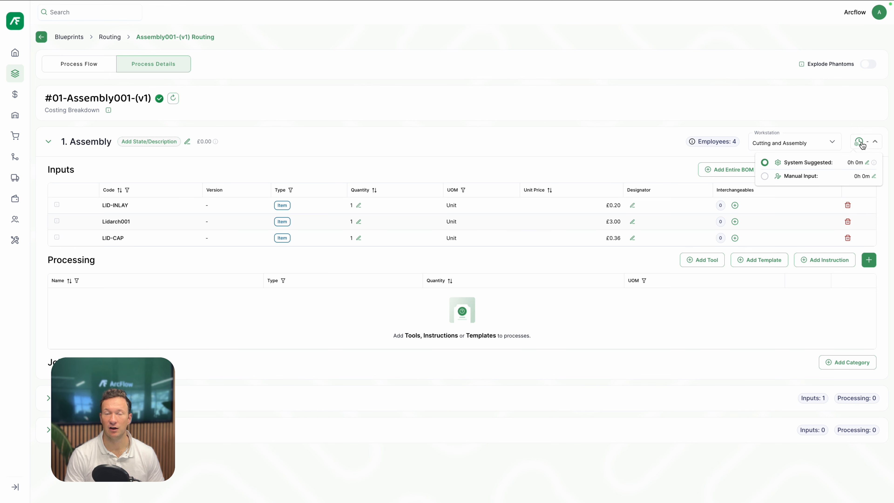
{"action": "left_click", "coordinate": [765, 176]}
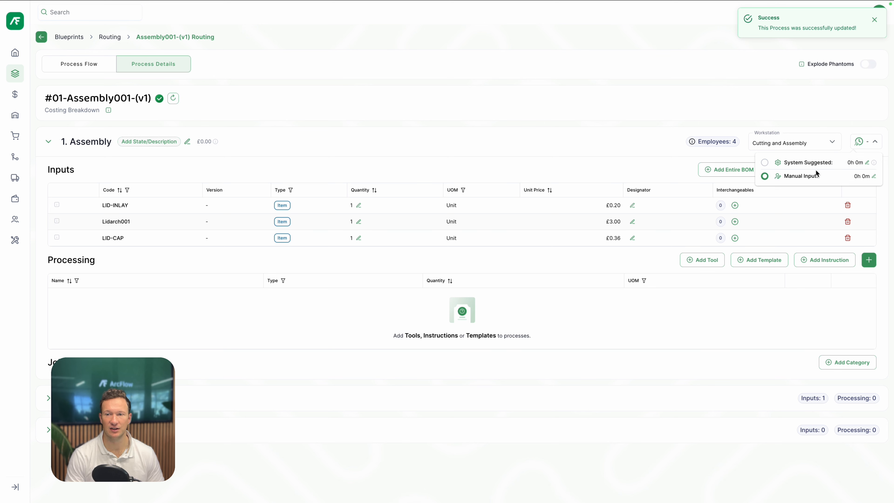
{"action": "left_click", "coordinate": [765, 163]}
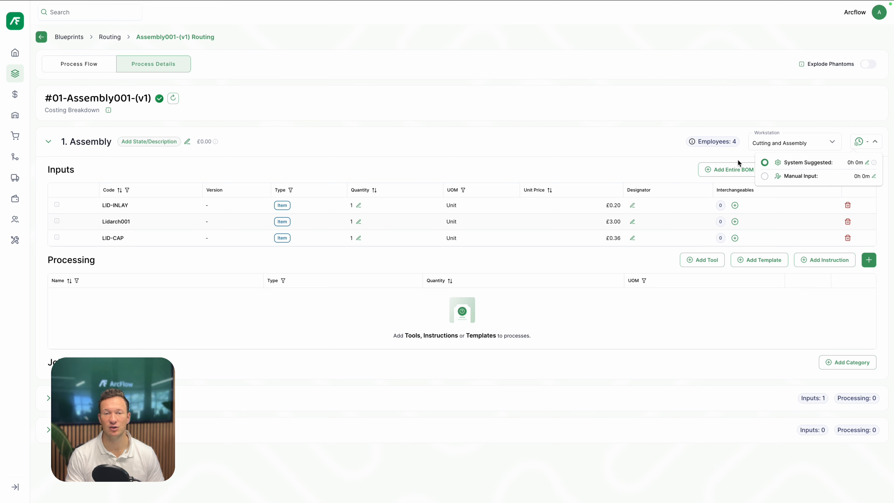
Open the Costing Breakdown for Assembly001-(v1), review it and close it
{"action": "left_click", "coordinate": [375, 139]}
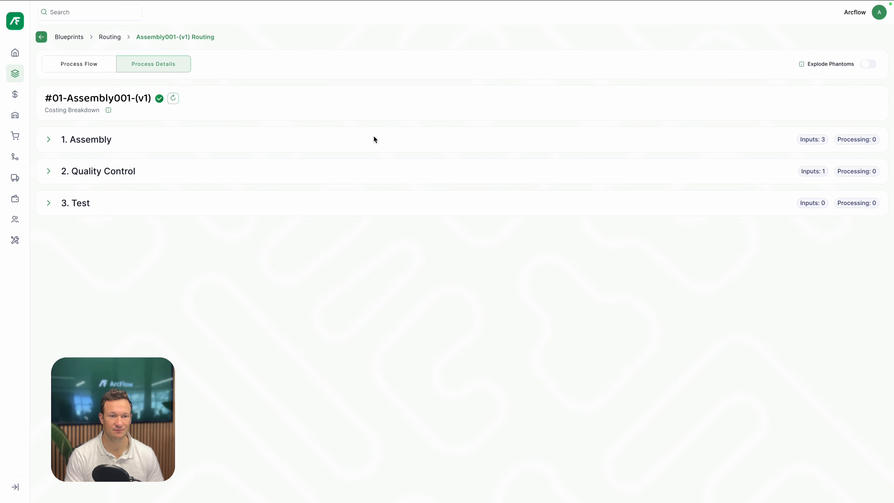
{"action": "left_click", "coordinate": [316, 139]}
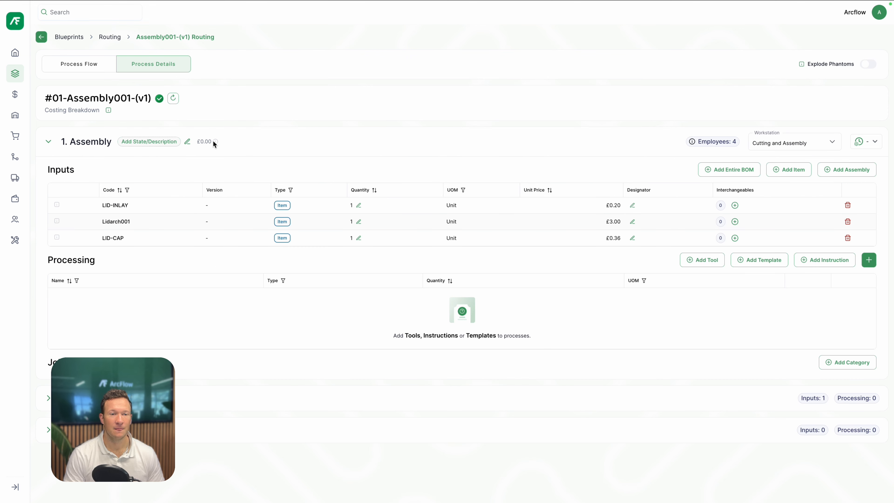
{"action": "mouse_move", "coordinate": [216, 141]}
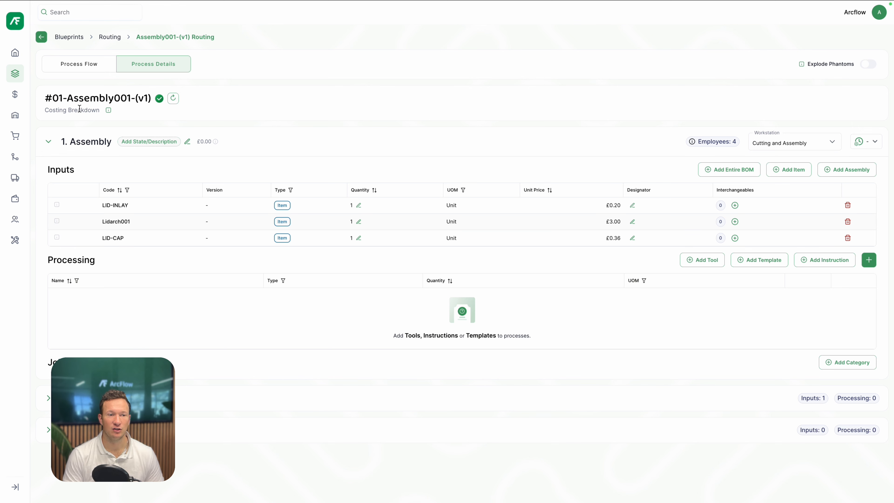
{"action": "left_click", "coordinate": [109, 112]}
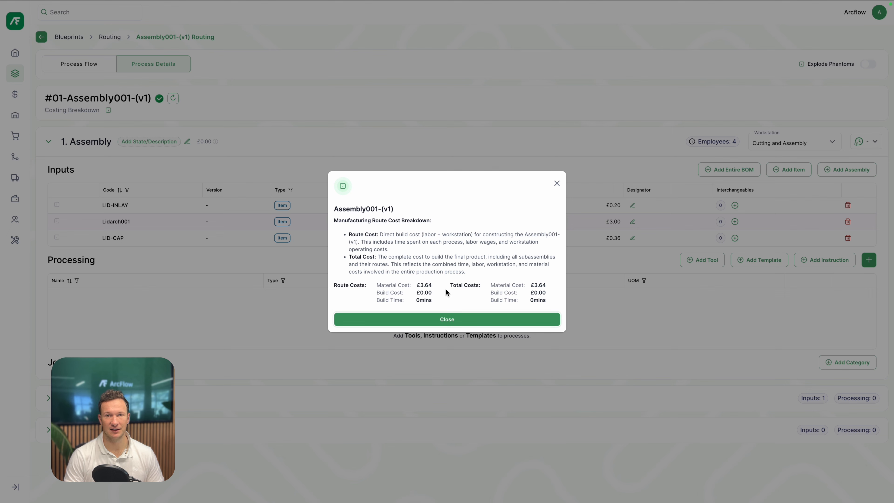
{"action": "left_click", "coordinate": [457, 321]}
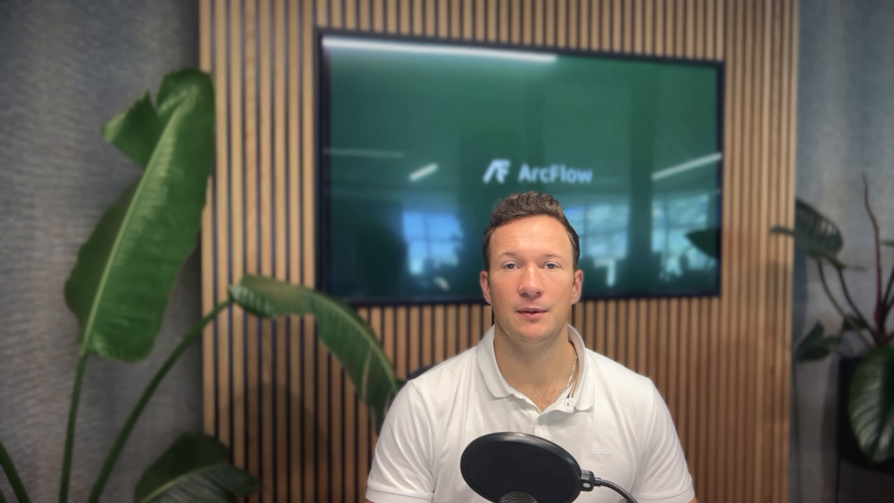